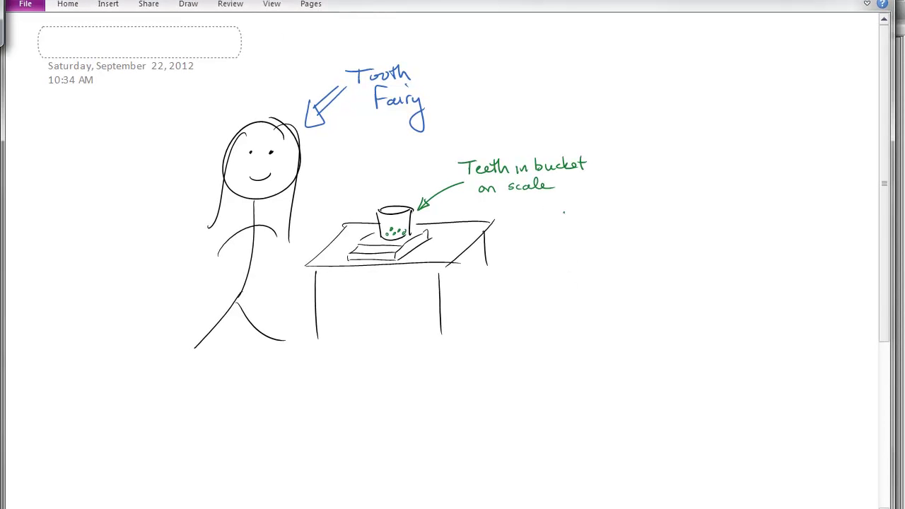
Draw an empty two-column green table beside the desk sketch with the handwritten headings "teeth" and "mass"
drag(564, 212, 568, 307)
drag(530, 233, 592, 232)
drag(530, 221, 536, 222)
drag(540, 217, 550, 215)
drag(549, 210, 558, 224)
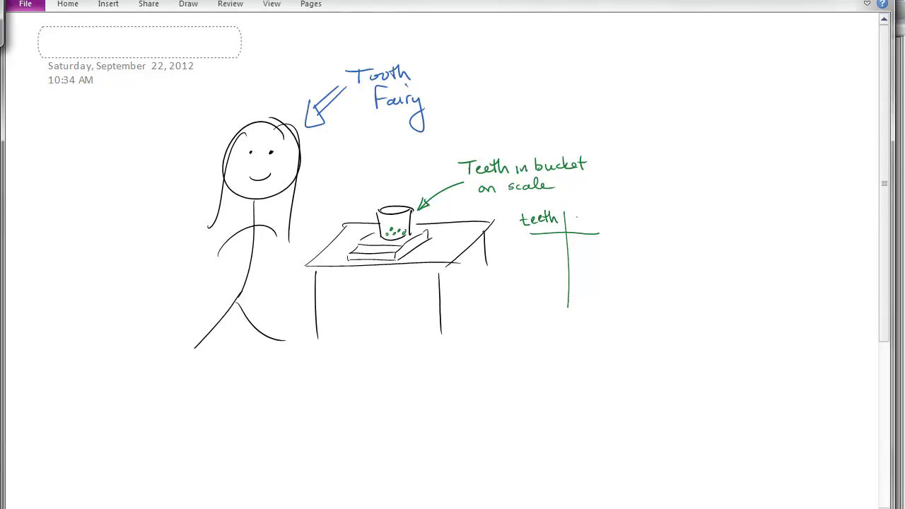
drag(592, 216, 595, 223)
drag(601, 216, 596, 223)
Draw an arrow from the table to a graph with arrowed axes labelled "mass" and "teeth" and five rising red crosses
drag(613, 260, 661, 244)
mouse_move(677, 210)
mouse_down()
mouse_move(680, 276)
mouse_move(765, 278)
mouse_up()
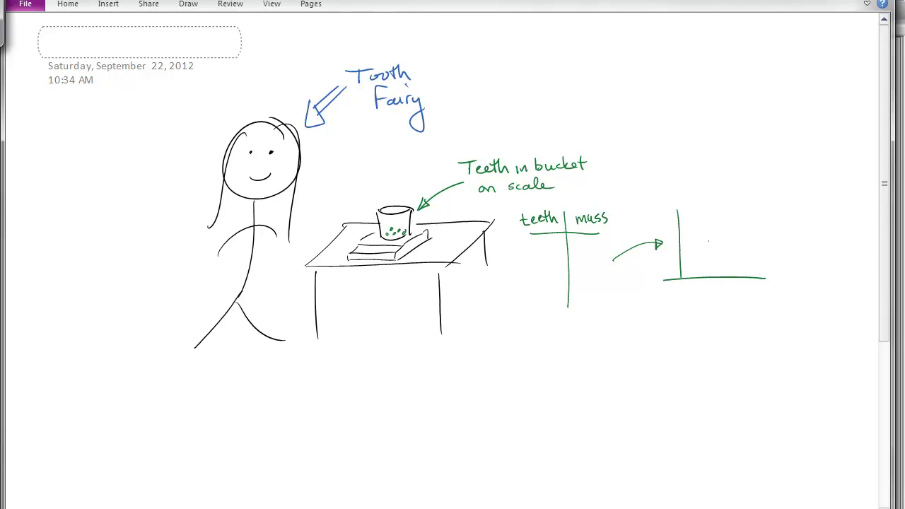
mouse_move(674, 216)
mouse_down()
mouse_move(682, 215)
mouse_move(671, 192)
mouse_move(692, 190)
mouse_up()
mouse_move(766, 298)
mouse_down()
mouse_move(789, 292)
mouse_move(766, 282)
mouse_up()
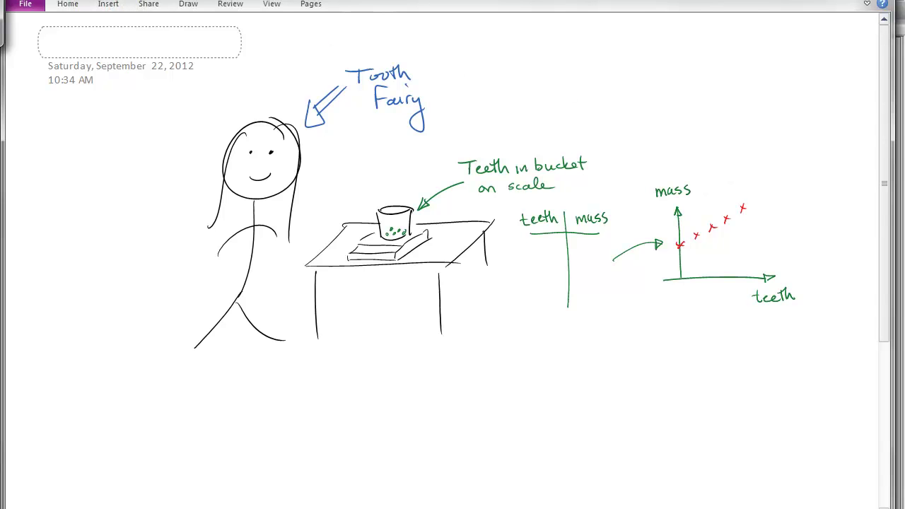
Draw a rising line through the red crosses and write "mass =" followed by a blank line below the graph
drag(678, 246, 748, 206)
drag(666, 316, 694, 322)
drag(704, 320, 791, 324)
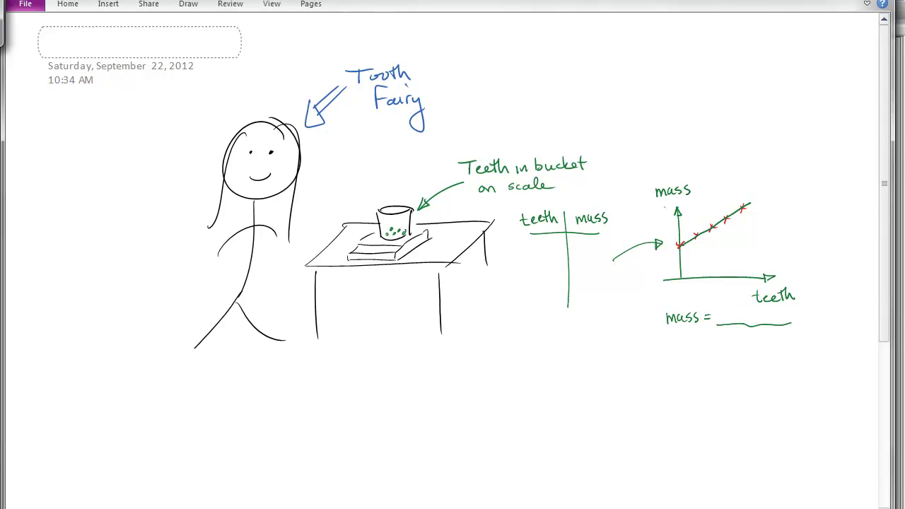
mouse_move(648, 178)
mouse_down()
mouse_move(636, 262)
mouse_move(679, 348)
mouse_move(819, 331)
mouse_move(795, 189)
mouse_move(666, 170)
mouse_up()
mouse_move(607, 194)
mouse_down()
mouse_move(512, 220)
mouse_move(598, 297)
mouse_move(610, 207)
mouse_up()
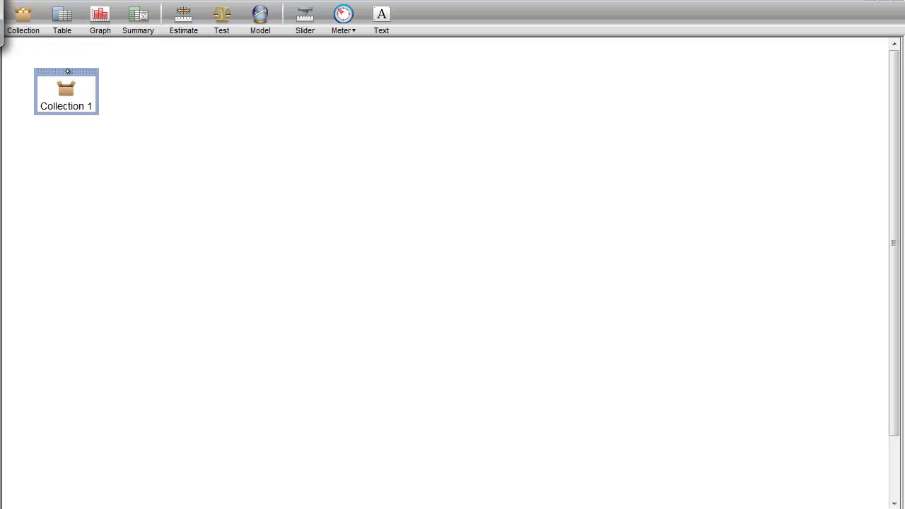
Add a case table beside Collection 1 and name its two attributes teeth and mass
drag(68, 14, 102, 71)
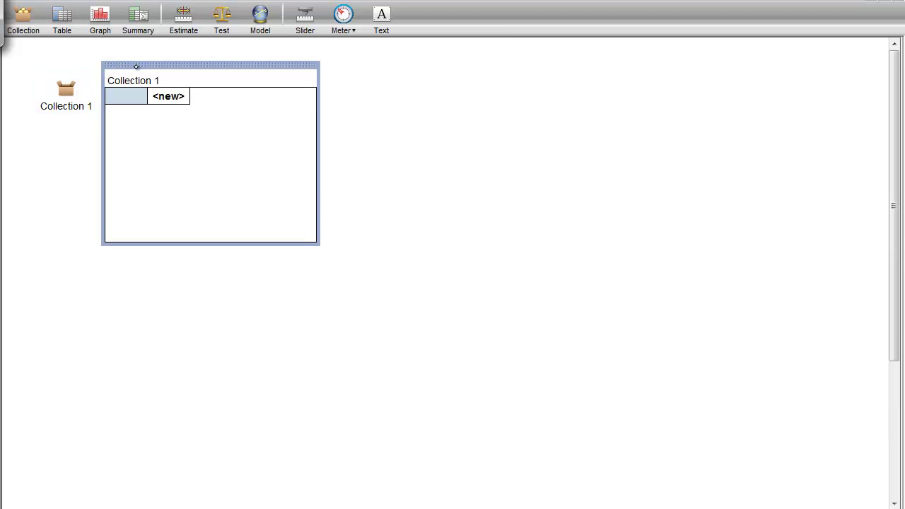
click(165, 94)
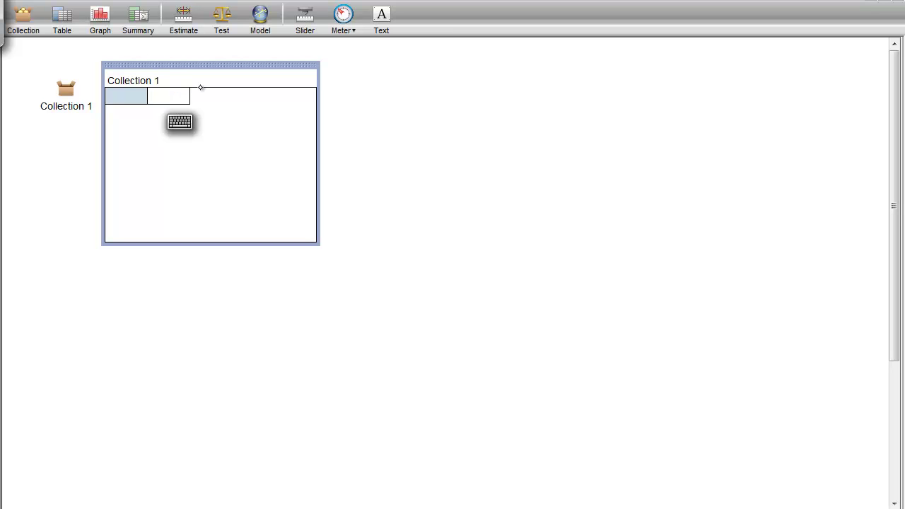
text(teet)
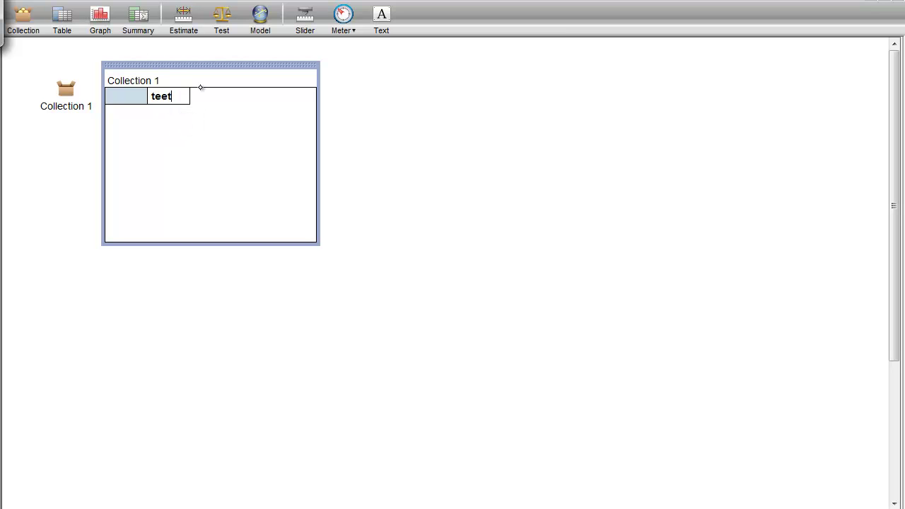
text(h)
key(Tab)
text(mass)
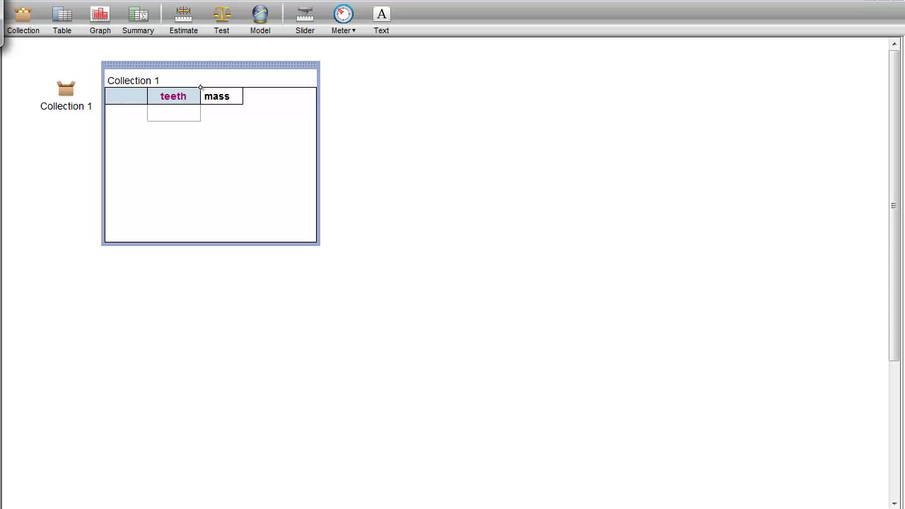
key(Return)
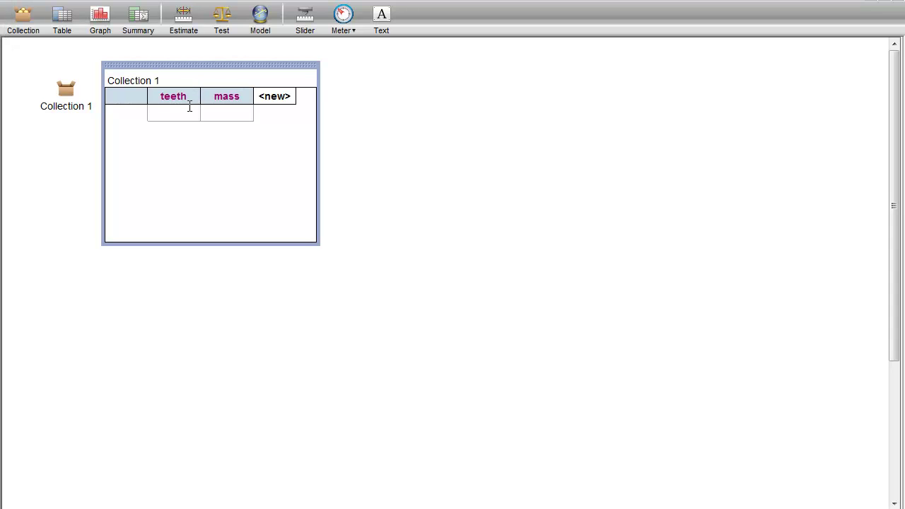
Enter the first two cases in the table: 10 teeth with mass 210, and 30 teeth with mass 320
click(188, 111)
text(10)
key(Tab)
text(210)
key(Return)
text(30)
key(Tab)
text(320)
key(Return)
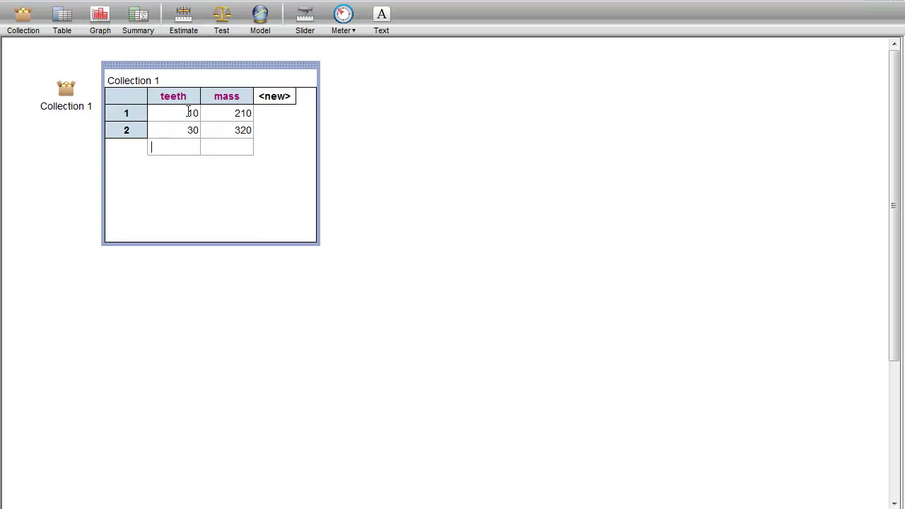
Enter three more cases: 45 teeth with mass 380, 70 teeth with mass 480, and 90 teeth with mass 565
text(45)
key(Tab)
text(380)
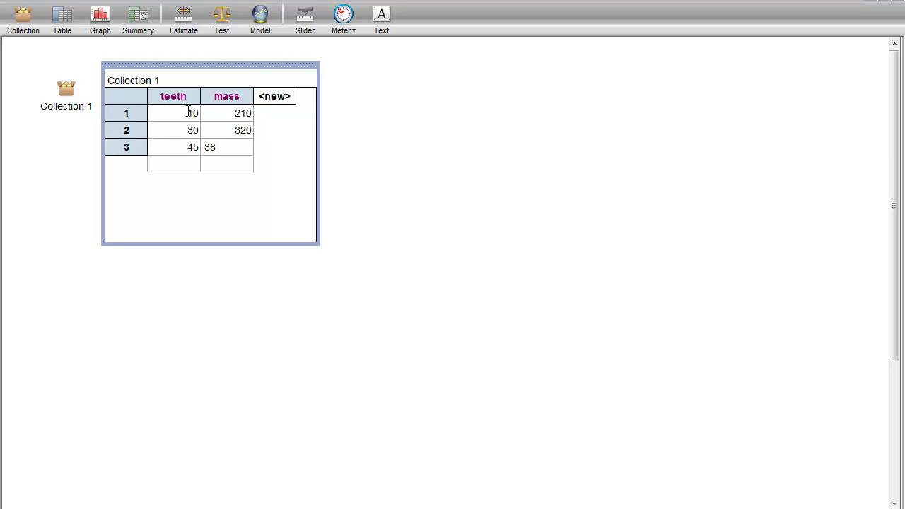
key(Return)
text(70)
key(Tab)
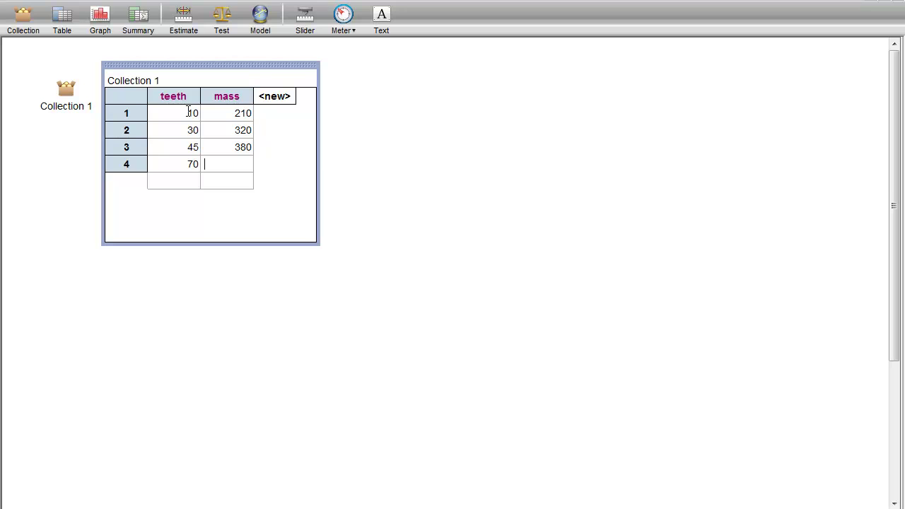
text(480)
key(Return)
text(90)
key(Tab)
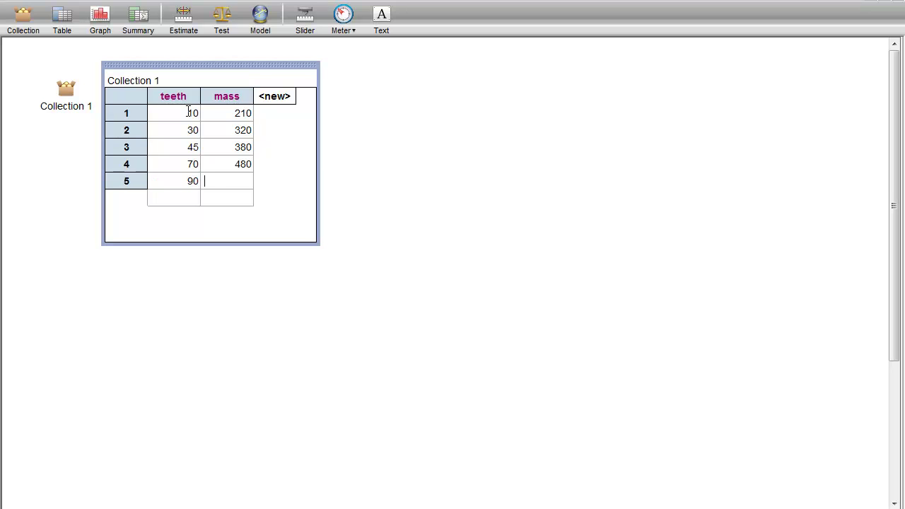
text(565)
key(Return)
Show the units row in the case table and set the unit of mass to grams
right_click(125, 115)
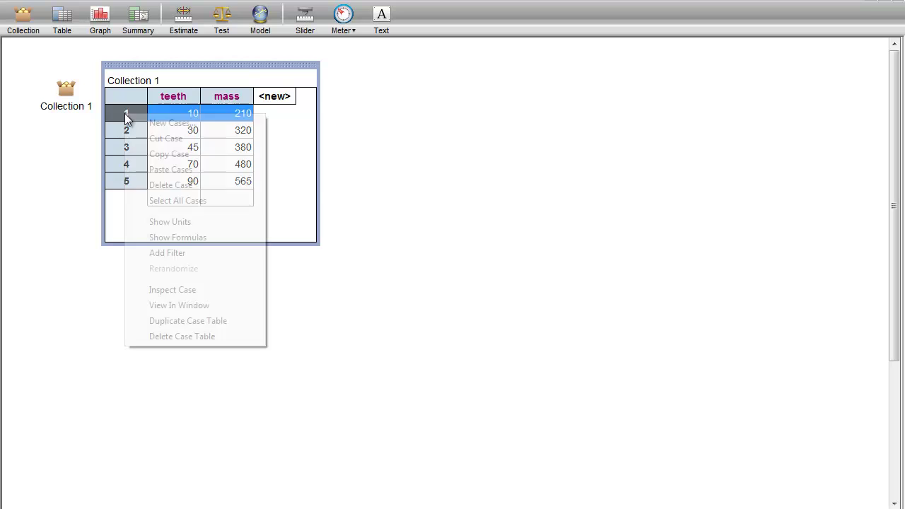
click(160, 223)
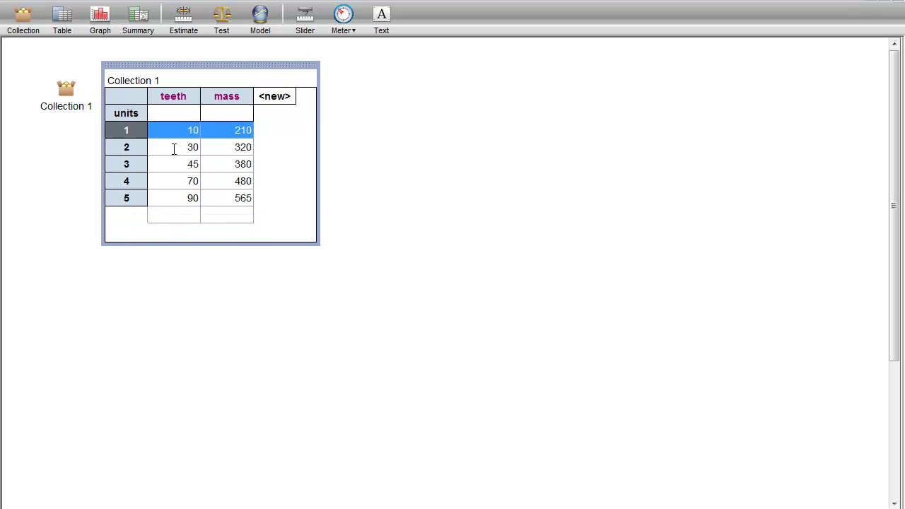
click(177, 112)
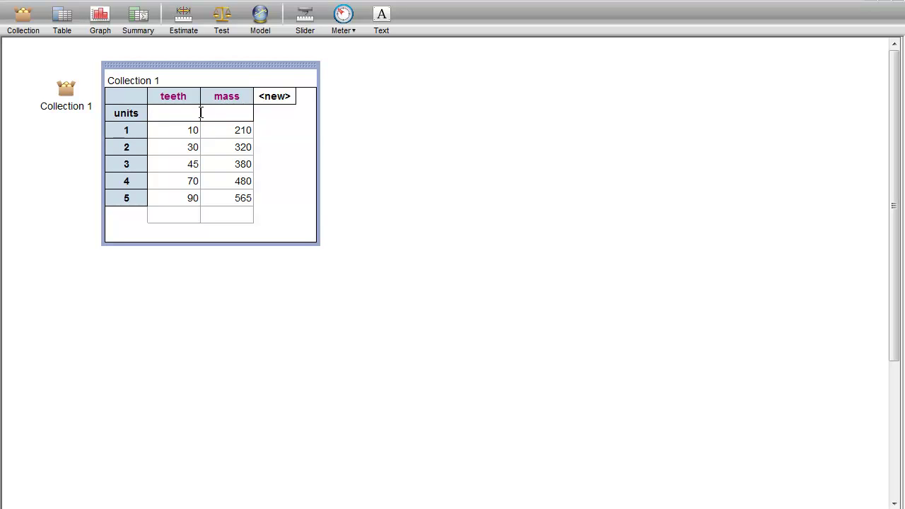
click(210, 115)
text(g)
key(Return)
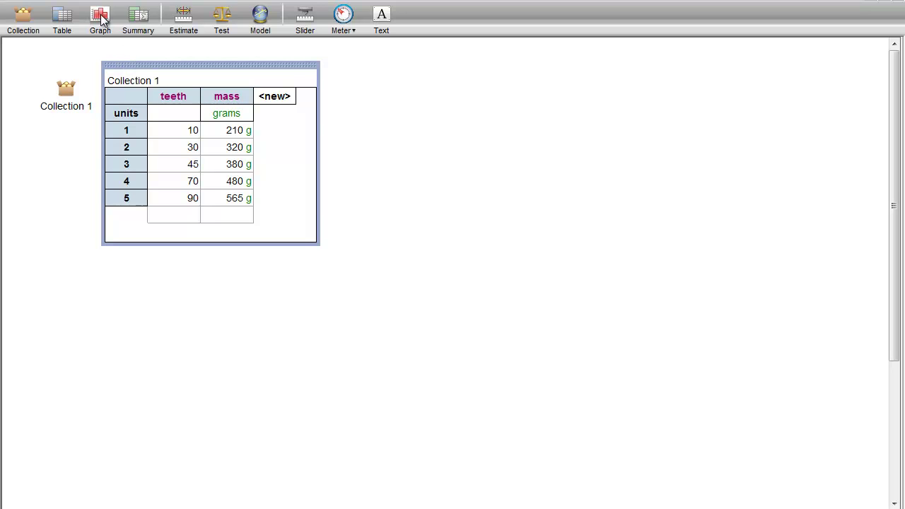
Place a new graph beside the table and plot teeth on its horizontal axis and mass on its vertical axis
drag(100, 14, 357, 71)
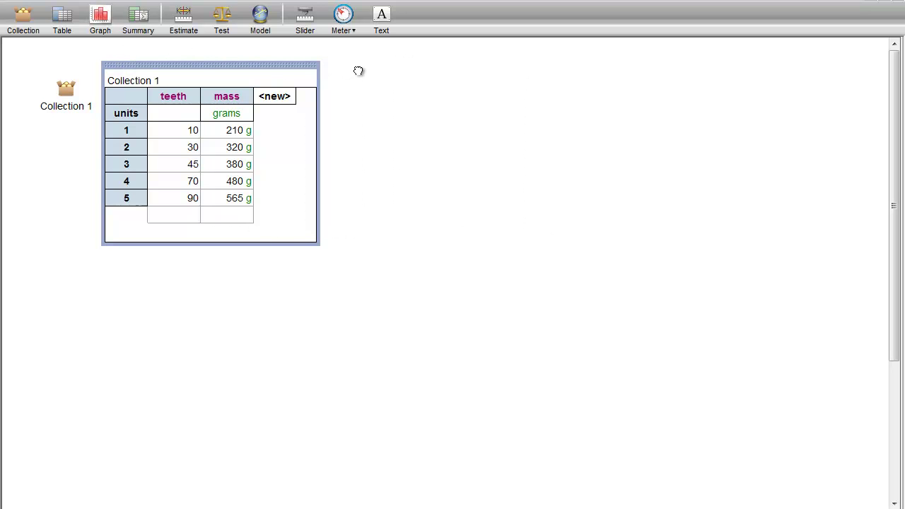
click(182, 103)
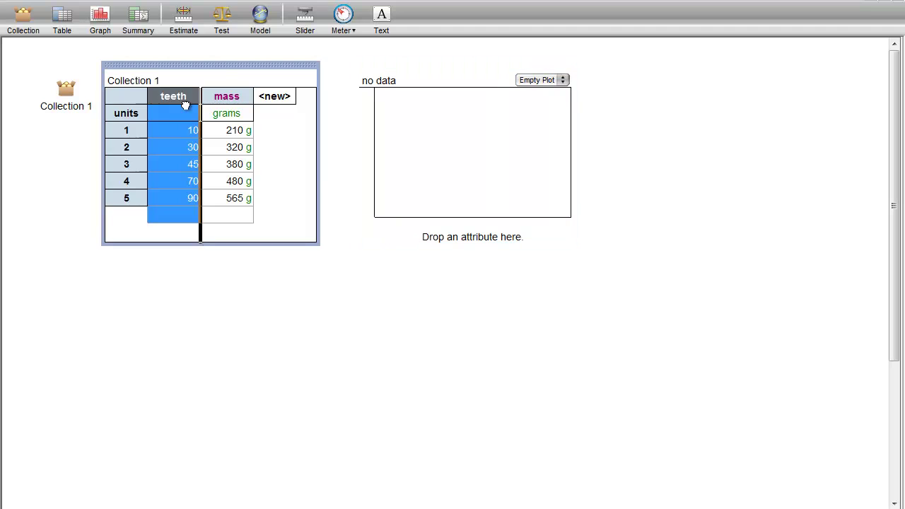
drag(285, 166, 406, 222)
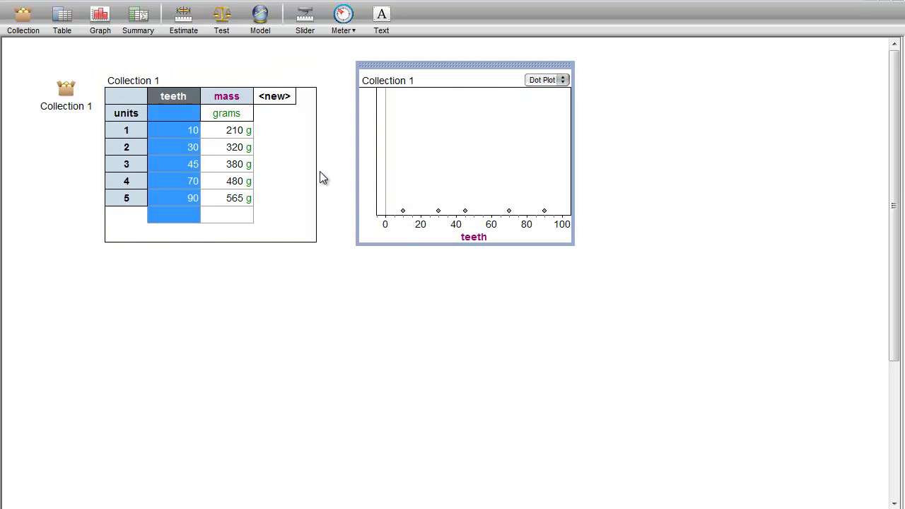
click(225, 102)
drag(227, 97, 365, 140)
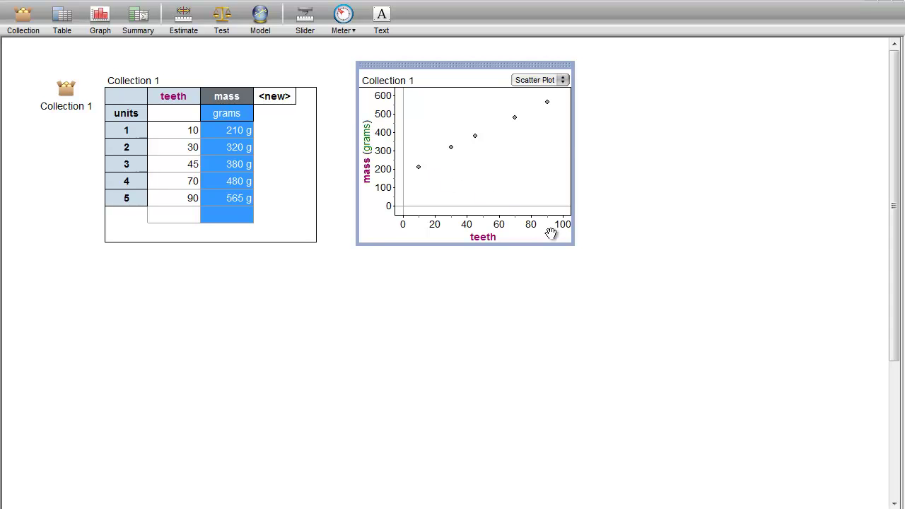
Enlarge the scatter plot and adjust its axes, leaving a little more room to the left of and below the origin
drag(572, 244, 826, 413)
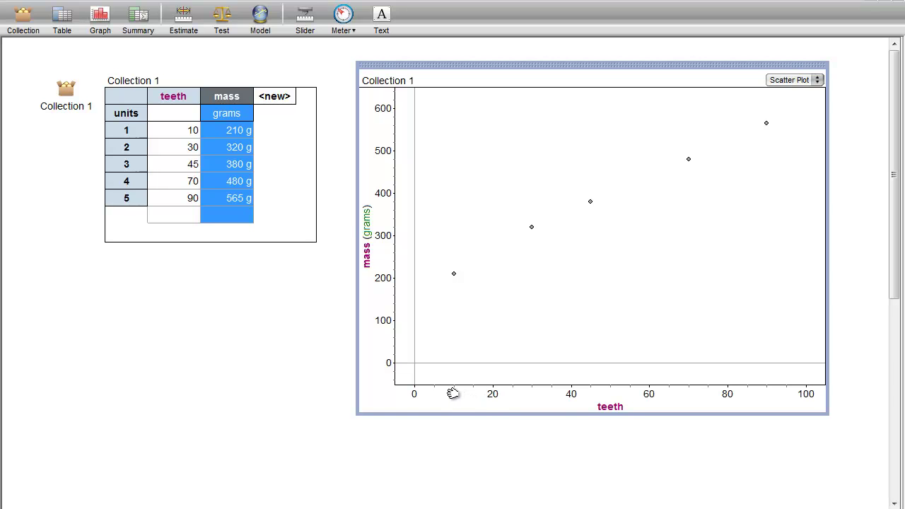
mouse_move(446, 394)
mouse_down()
mouse_move(539, 396)
mouse_move(441, 396)
mouse_up()
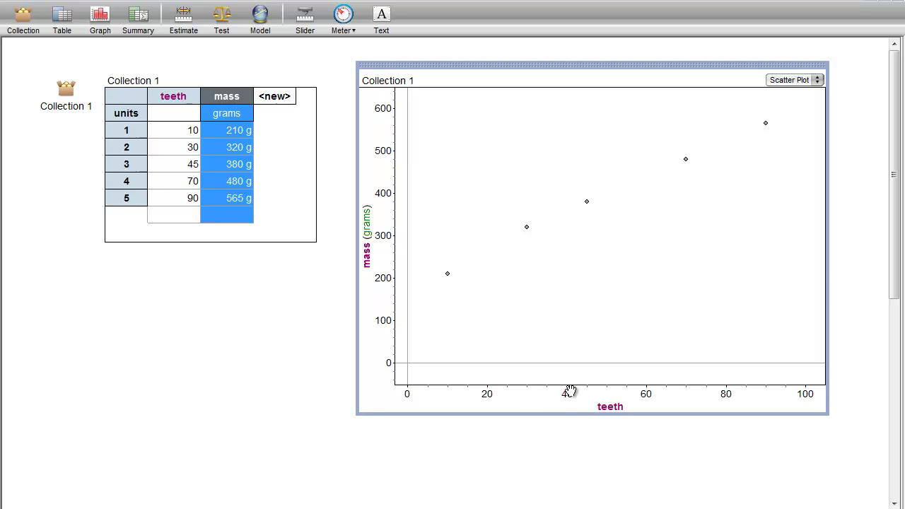
drag(609, 392, 629, 391)
mouse_move(809, 399)
mouse_down()
mouse_move(600, 405)
mouse_move(794, 394)
mouse_up()
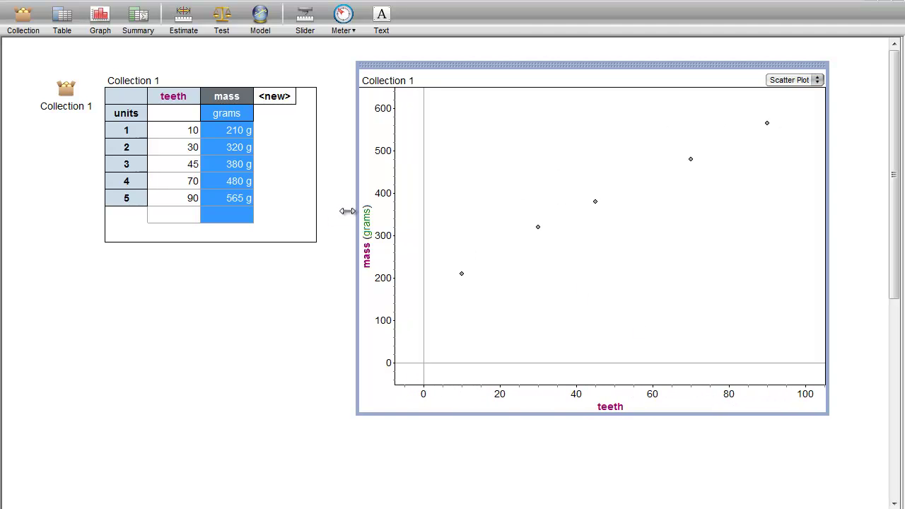
mouse_move(383, 236)
mouse_down()
mouse_move(384, 202)
mouse_move(383, 231)
mouse_up()
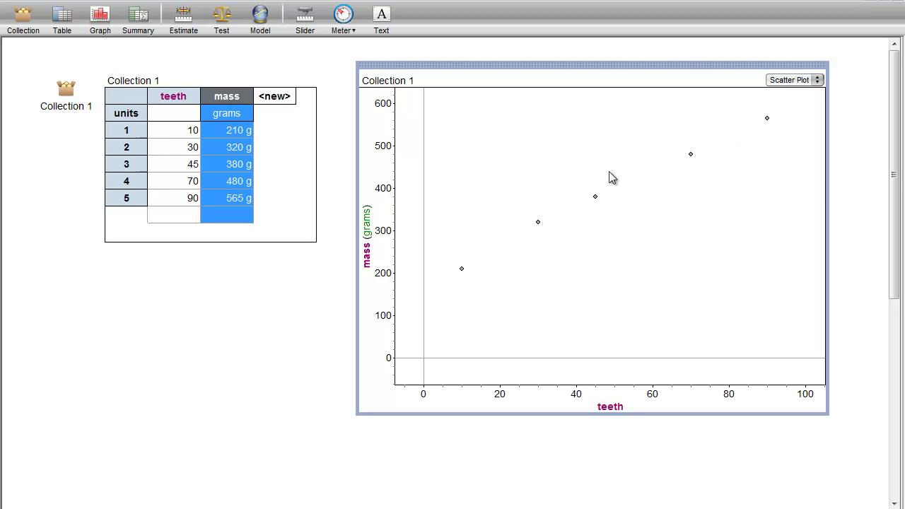
Start plotting a function on the scatter plot, then enlarge the expression editor and place it clear of the graph
right_click(507, 192)
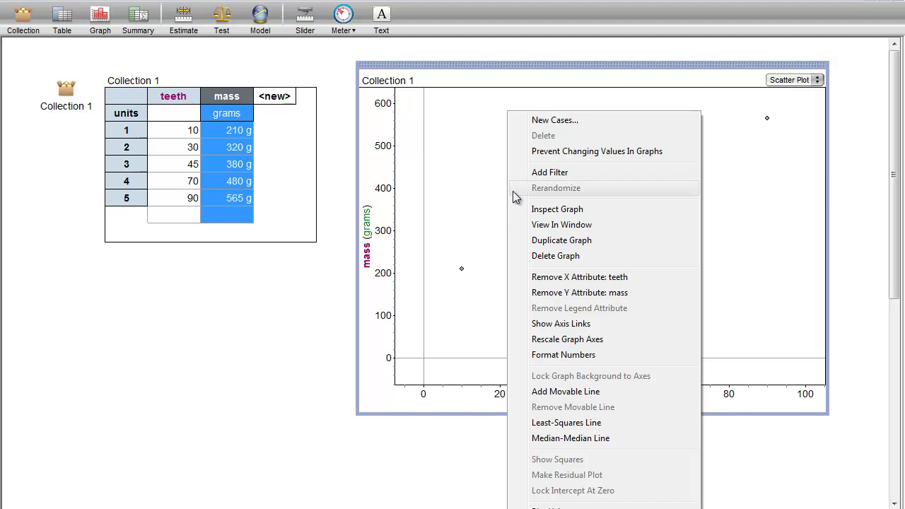
click(537, 504)
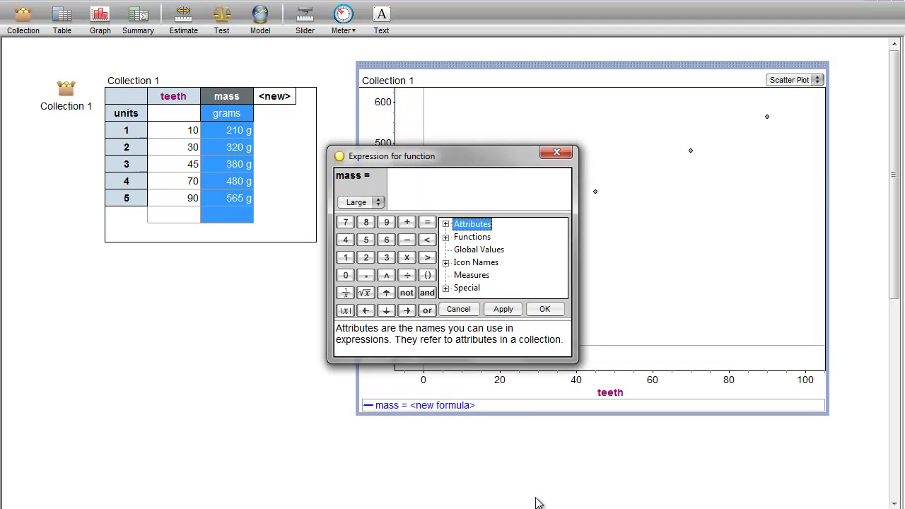
drag(431, 167, 177, 172)
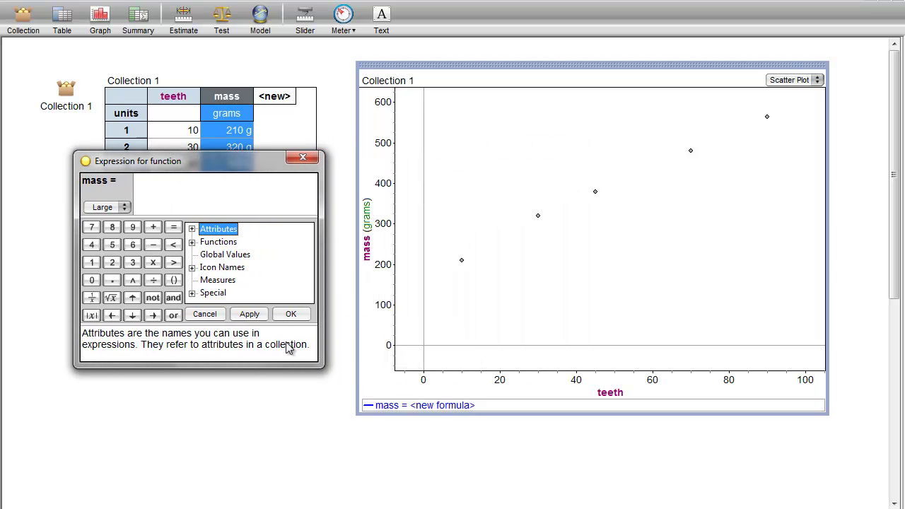
drag(319, 363, 374, 396)
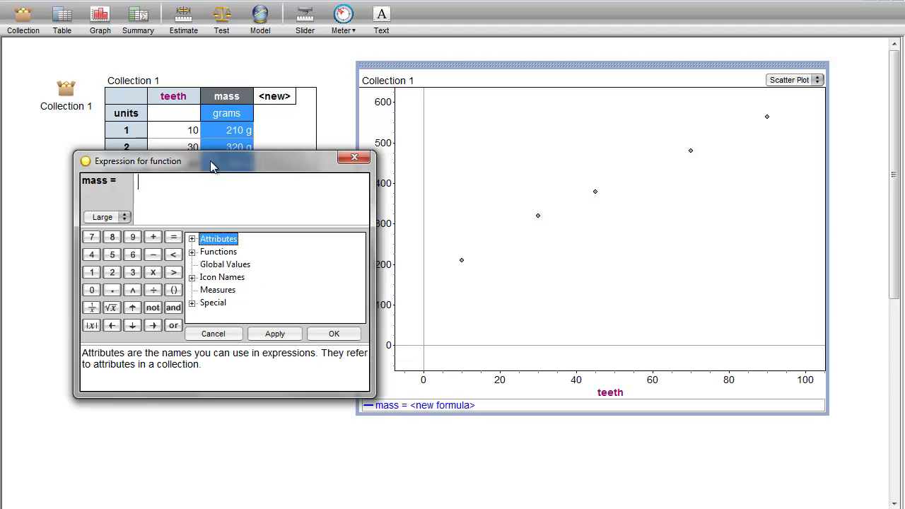
drag(210, 162, 186, 169)
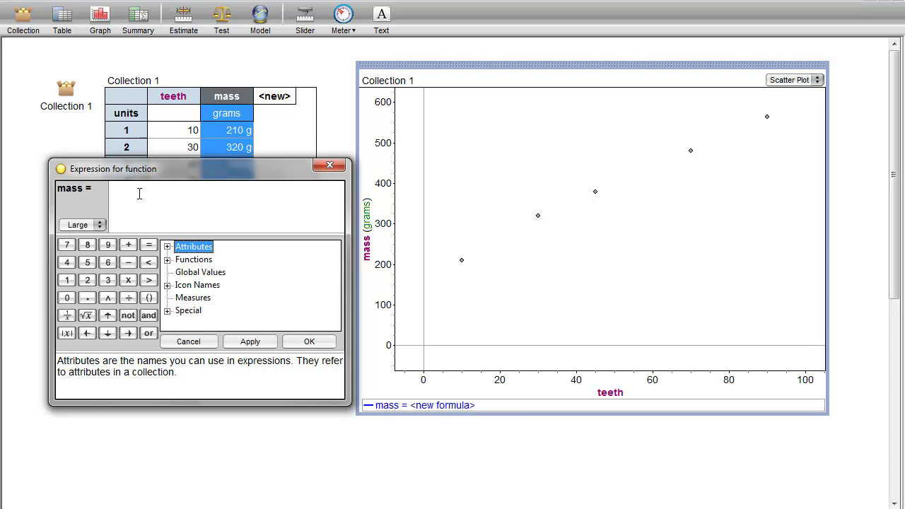
Define the plotted function as mass = slope•teeth + b, using the teeth attribute, and apply it to the graph
text(ope*teeth)
key(BackSpace)
click(168, 246)
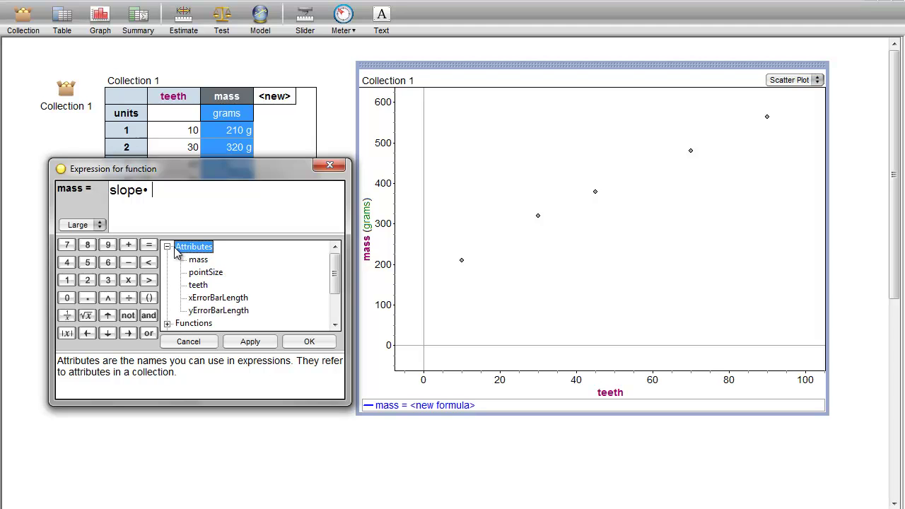
double_click(197, 286)
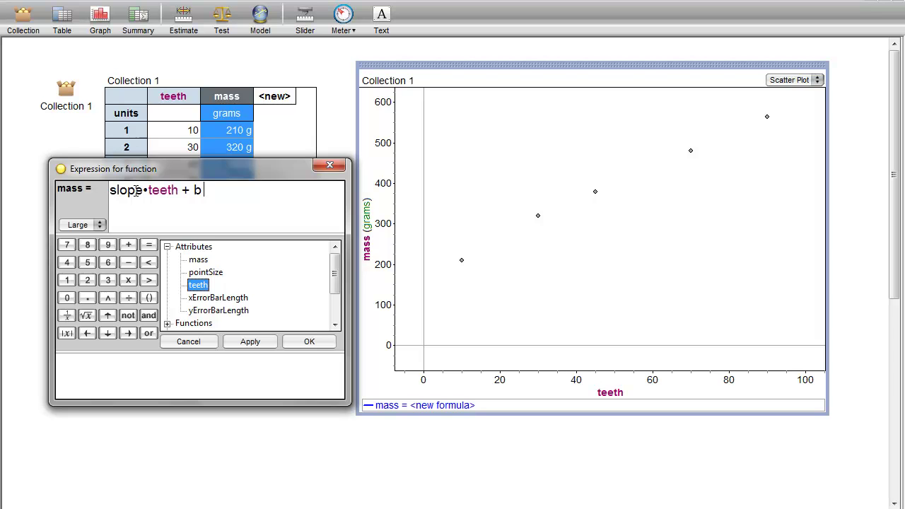
click(242, 343)
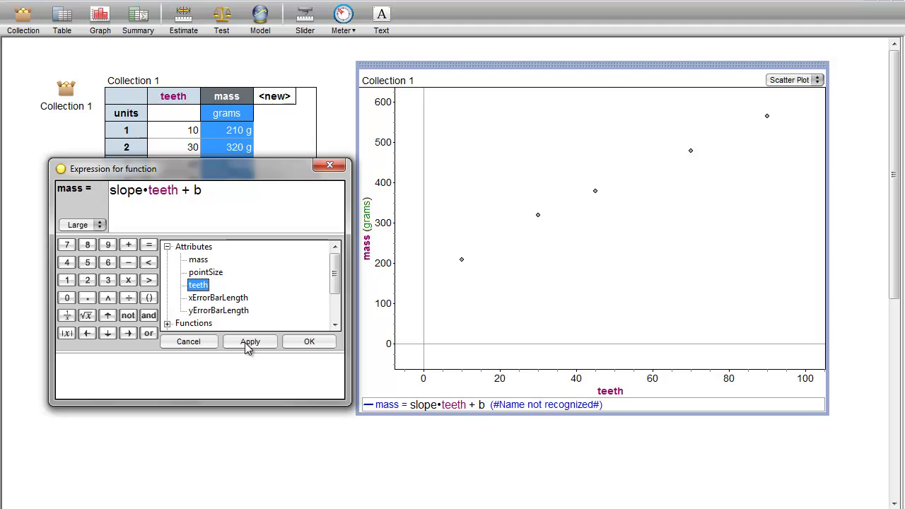
click(300, 341)
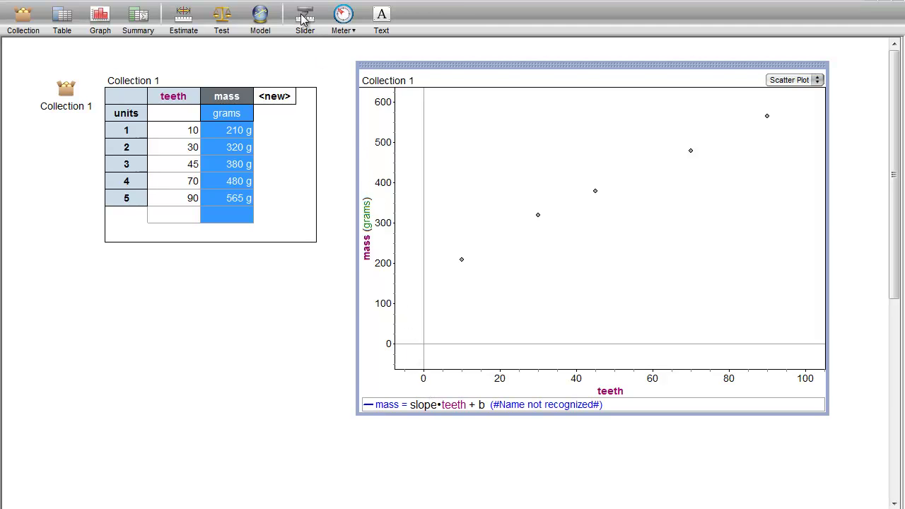
Add two sliders stacked below the data table, naming the upper one slope and the lower one b
drag(150, 213, 116, 258)
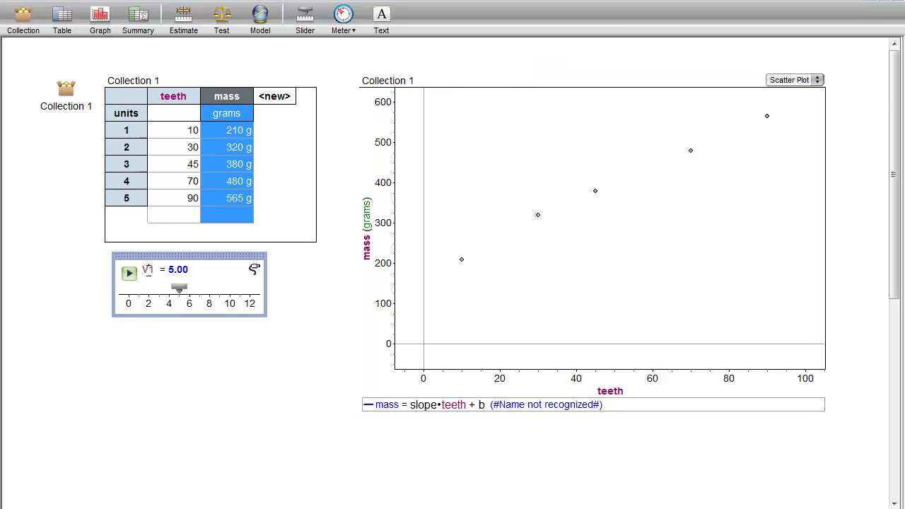
text(slope)
key(Return)
drag(303, 22, 119, 324)
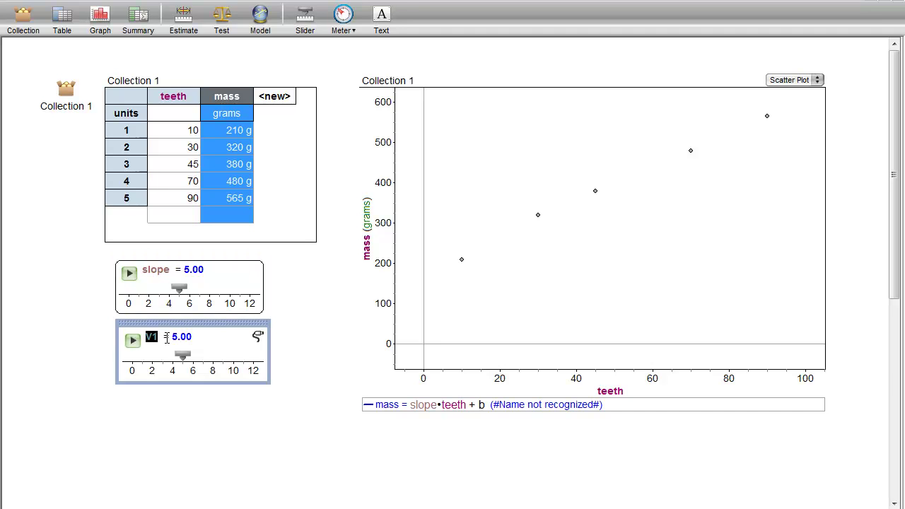
text(b)
key(Return)
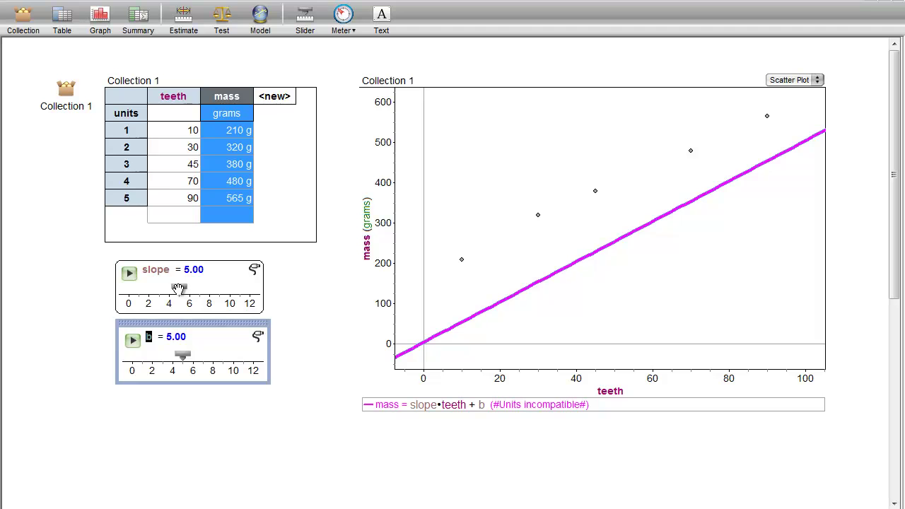
Try a steeper line with the slope at about 9.97, and set the slope back to 5
drag(178, 289, 227, 290)
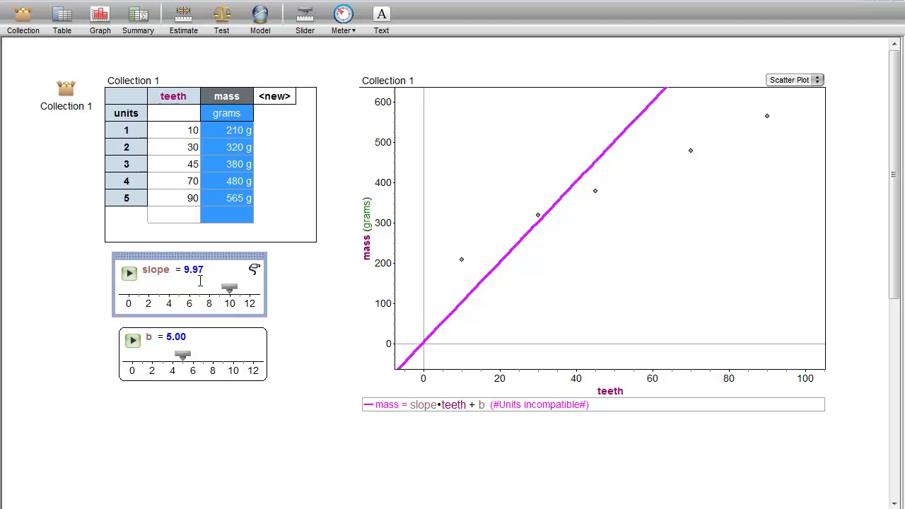
click(194, 273)
text(5)
key(Return)
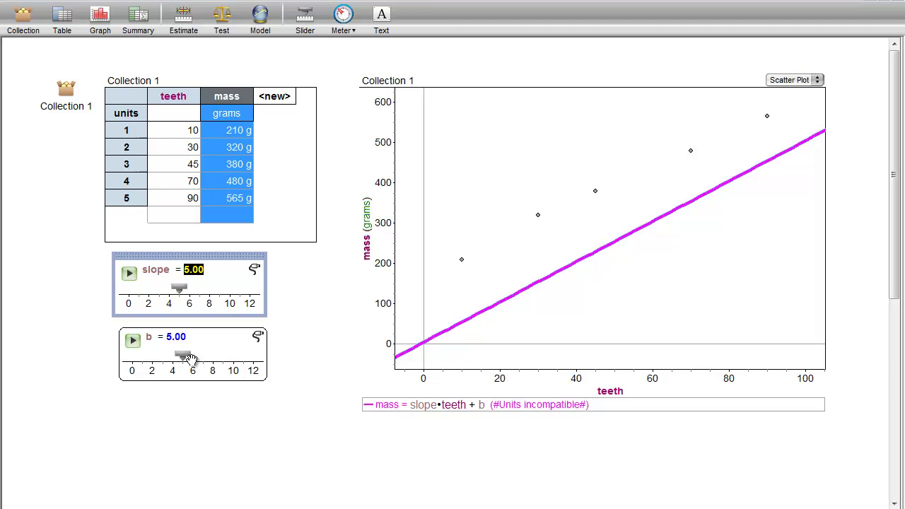
Rescale the b slider's axis to span several hundred and fit the line to the points with b at 156 and slope at about 4.79
drag(237, 368, 152, 374)
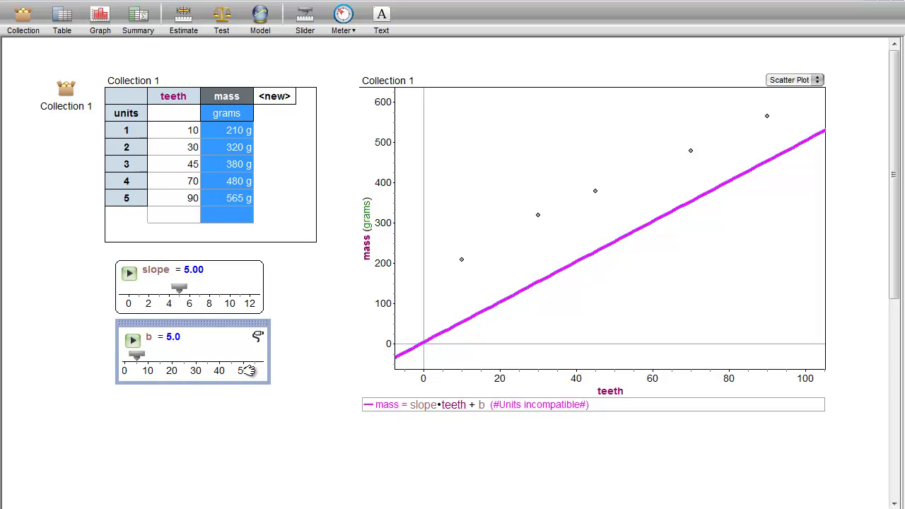
drag(244, 372, 134, 356)
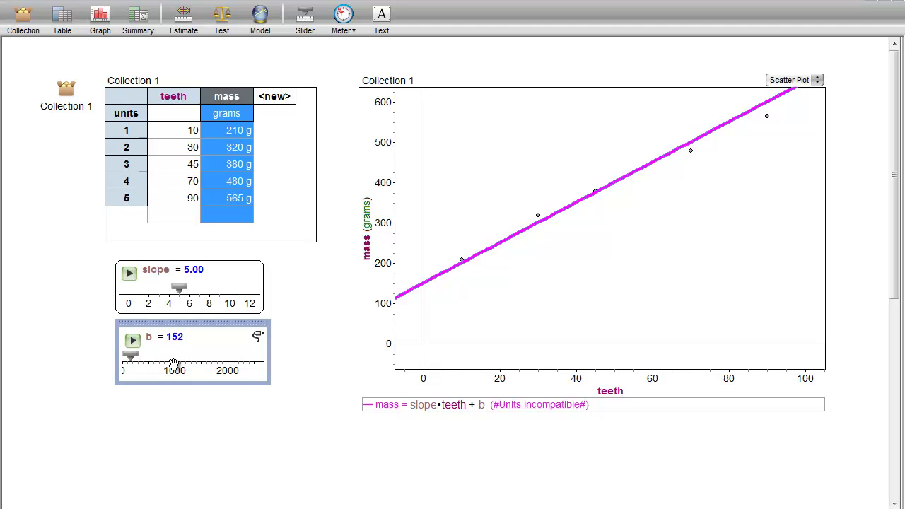
drag(174, 364, 229, 366)
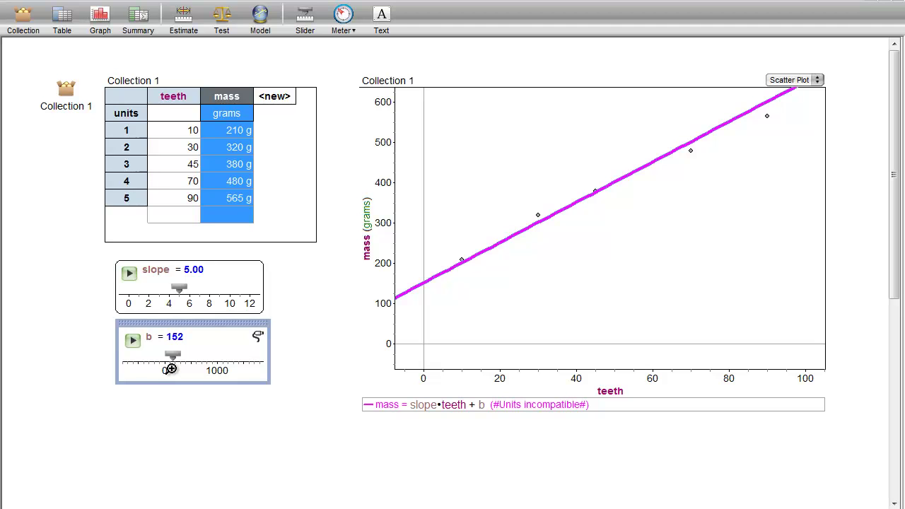
ctrl+click(170, 368)
ctrl+click(173, 365)
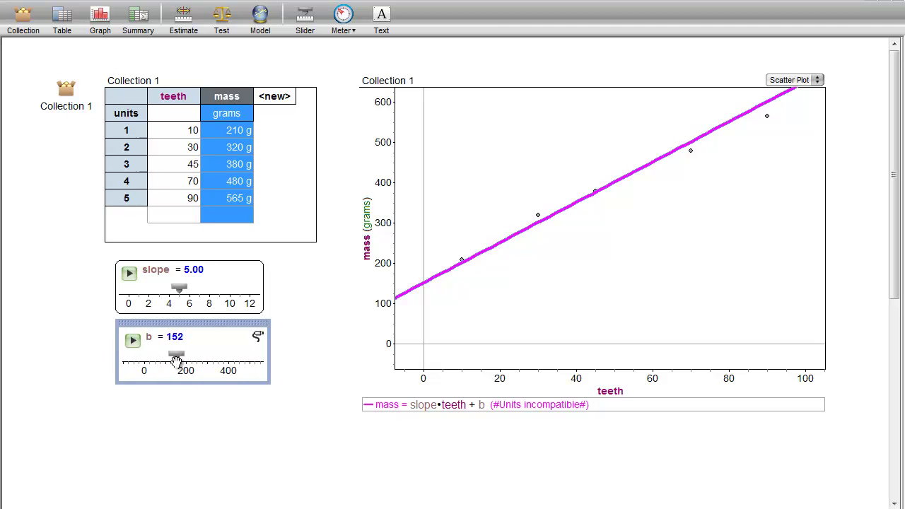
drag(176, 362, 177, 357)
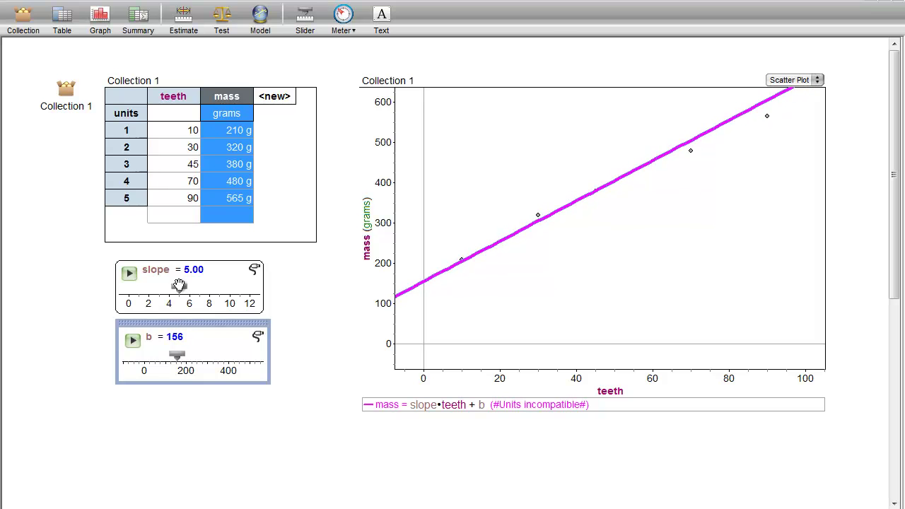
drag(179, 285, 177, 286)
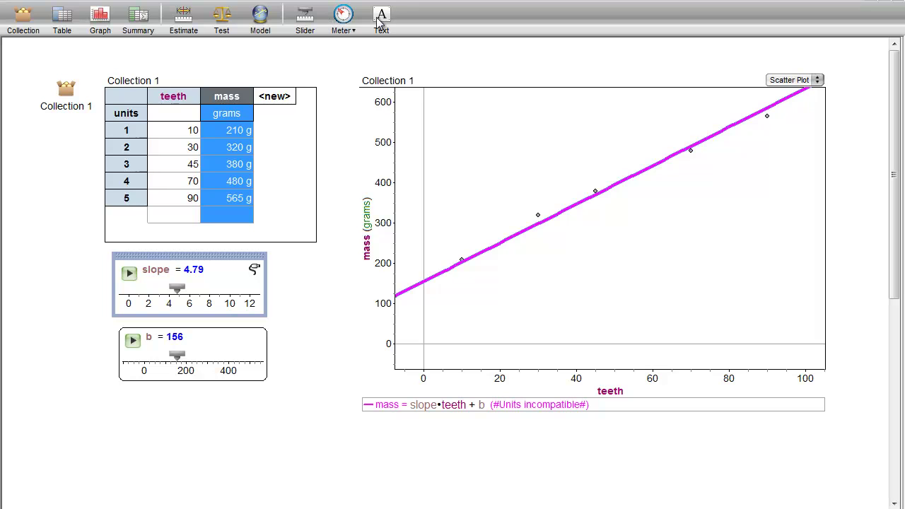
Place a text box below the sliders and graph, and start its text with "mass"
drag(382, 14, 273, 429)
text(mass)
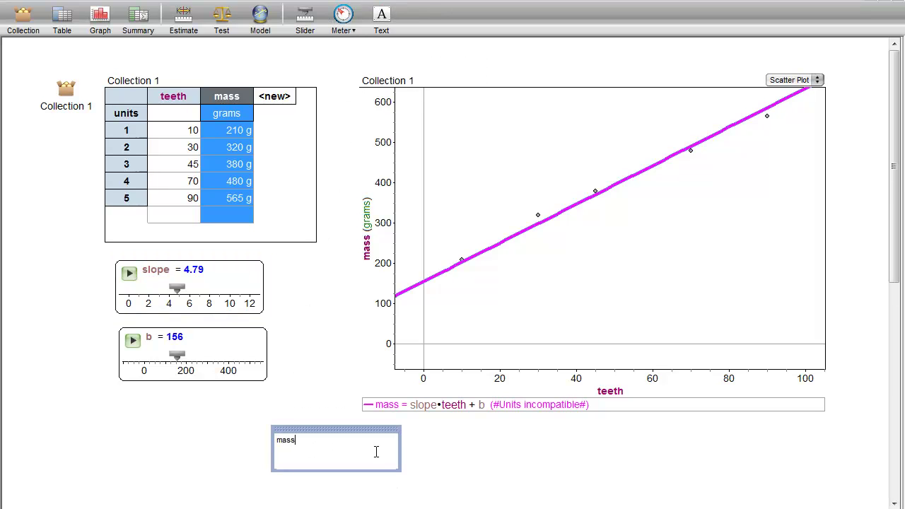